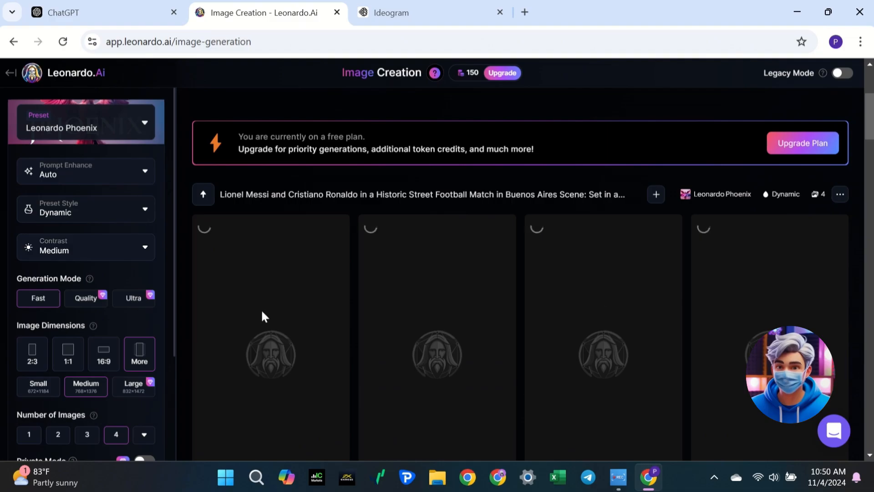
Switch to Ideogram and generate images from the Messi and Ronaldo Buenos Aires street football prompt, using 9:16 aspect ratio and model 2.0.
left_click(408, 11)
left_click(291, 174)
type("Lionel Messi and Cristiano Ronaldo in a Historic Street Football Match in Buenos Aires Scene: Set in a cobbled alleyway in the vibrant La Boca neighborhood, the sun is setting, casting a warm golden glow over the colorful buildings around them. Messi, in a loose-fitting white t-shirt with light blue accents, pays homage to his Argentinian roots. He wears well-worn black sneakers and faded blue jeans with a comfortable, lived-in feel. Ronaldo stands beside him, dressed in a sleek, fitted black t-shirt and dark athletic joggers, his pristine white sneakers slightly dusted from the uneven cobblestone streets. Children gather around, some holding out makeshift jerseys for autographs, while Messi and Ronaldo grin, exchanging friendly banter. The atmosphere is electric, filled with neighborhood pride and a sense of authenticity. The cinematic lighting highlights the textures of the buildings and the players' expressions, giving the image a timeless, heartfelt feel.")
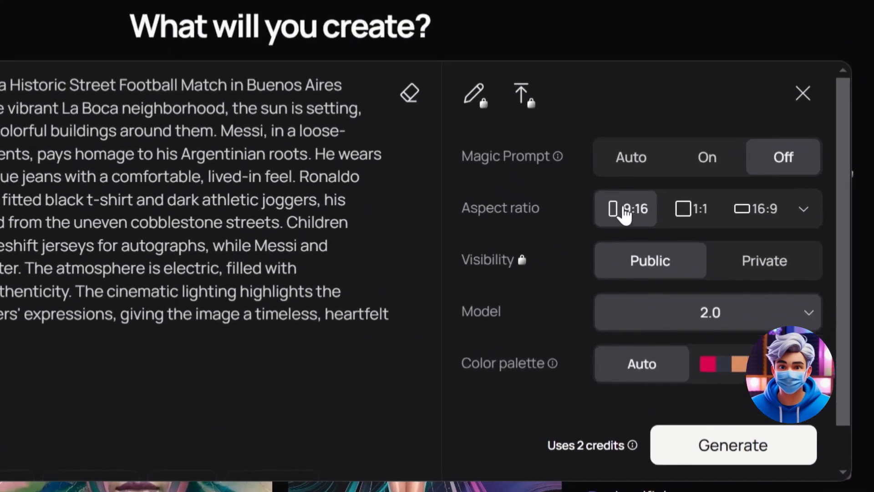
left_click(709, 327)
left_click(609, 367)
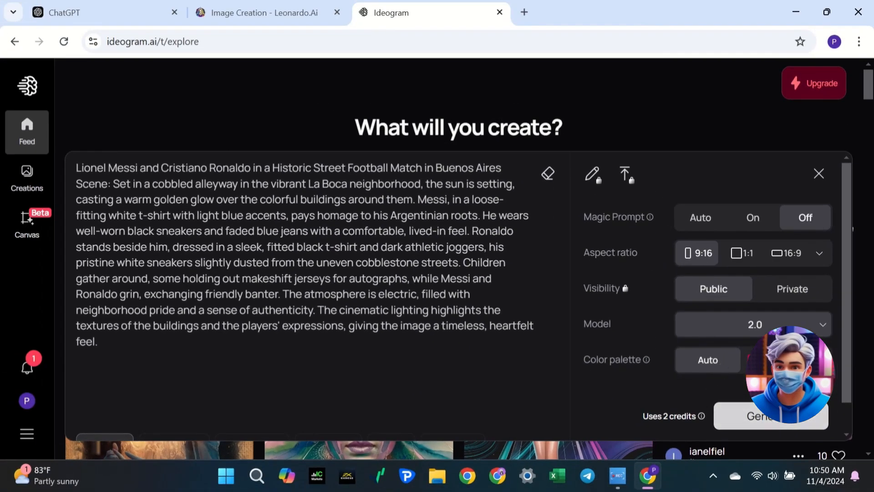
left_click(779, 415)
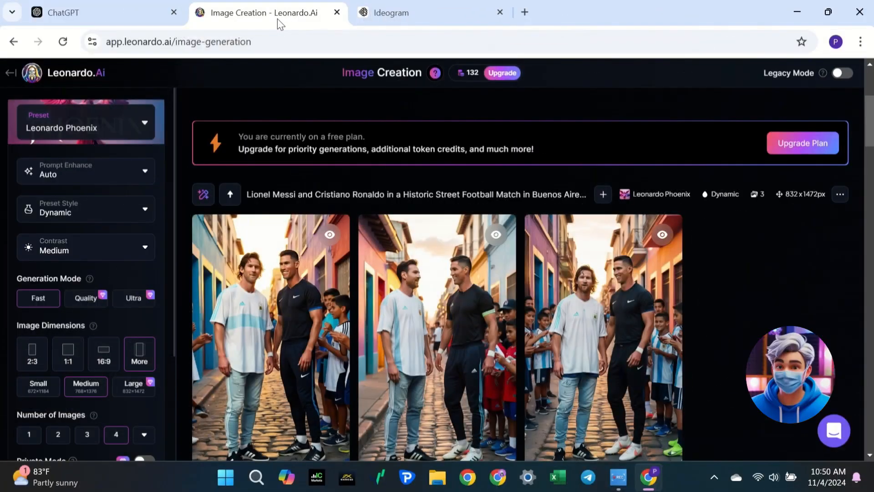
Switch to Leonardo.Ai and examine the generated Messi and Ronaldo street images one by one in the enlarged view.
left_click(271, 332)
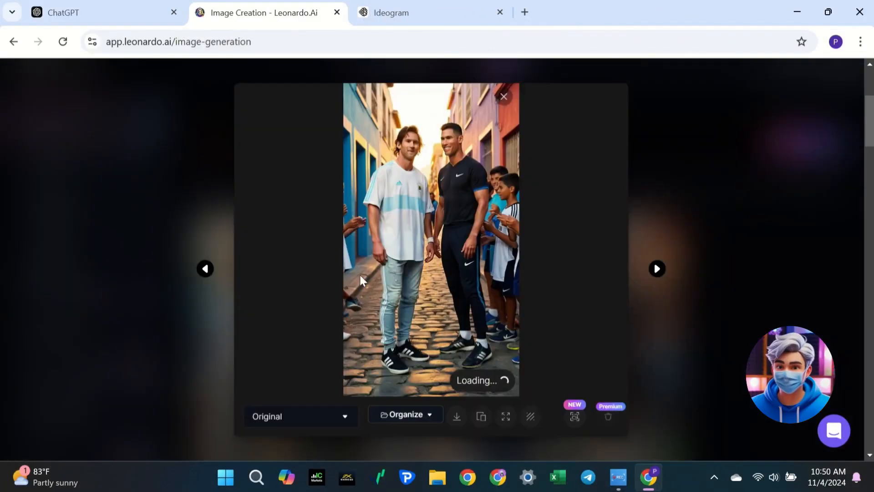
left_click(657, 270)
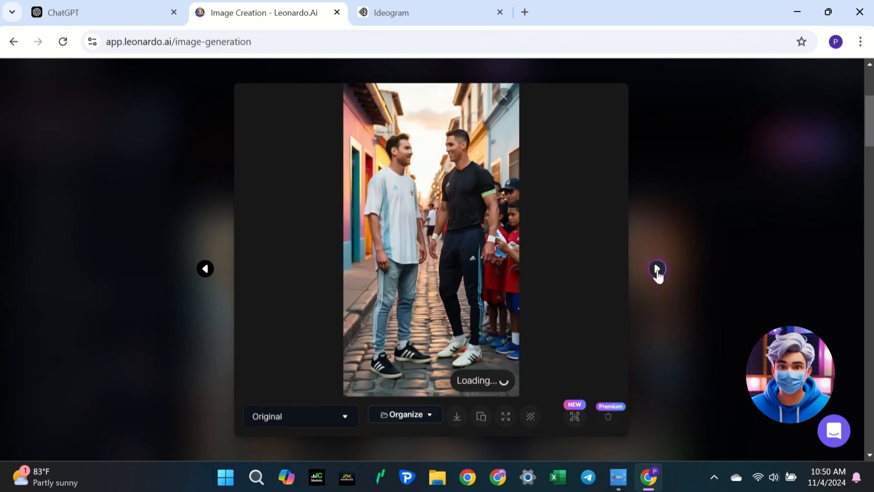
left_click(657, 269)
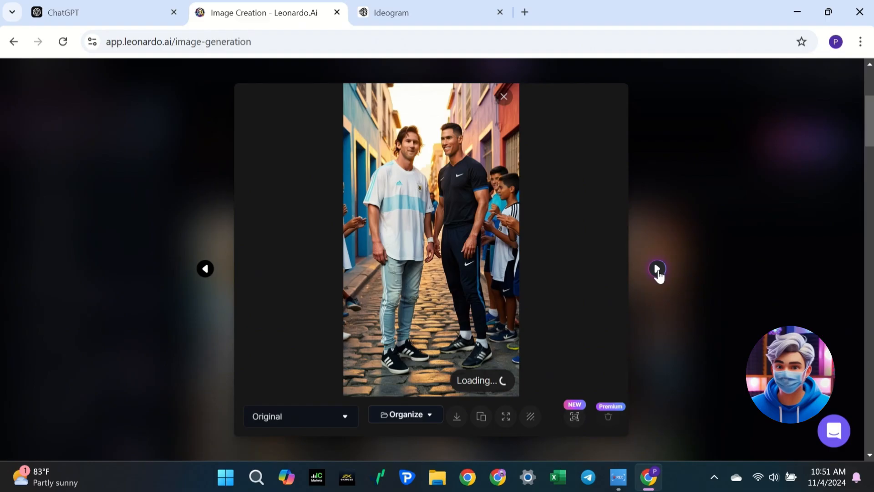
left_click(658, 270)
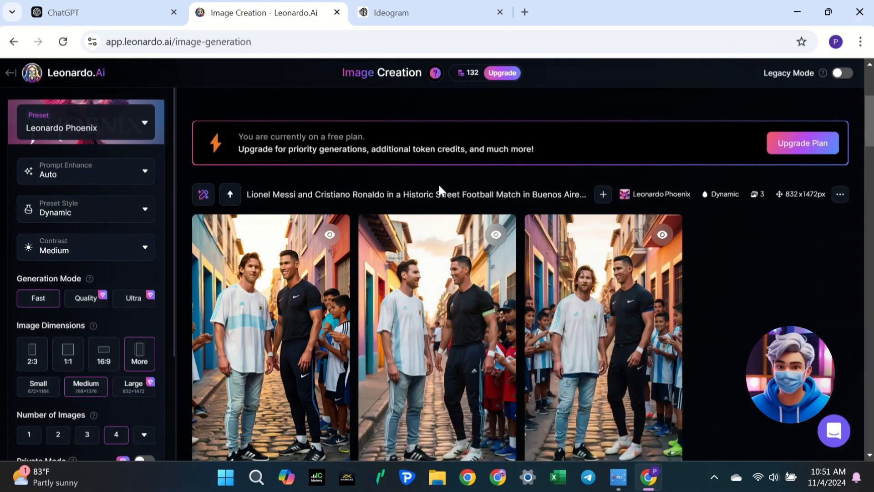
Switch to Ideogram and examine several of the generated Buenos Aires street images individually in their detail view.
left_click(406, 9)
left_click(485, 340)
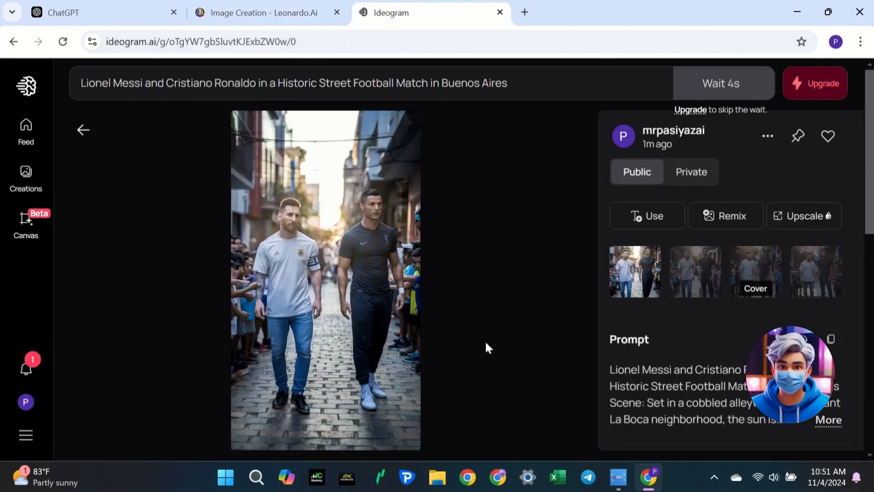
left_click(90, 136)
left_click(594, 354)
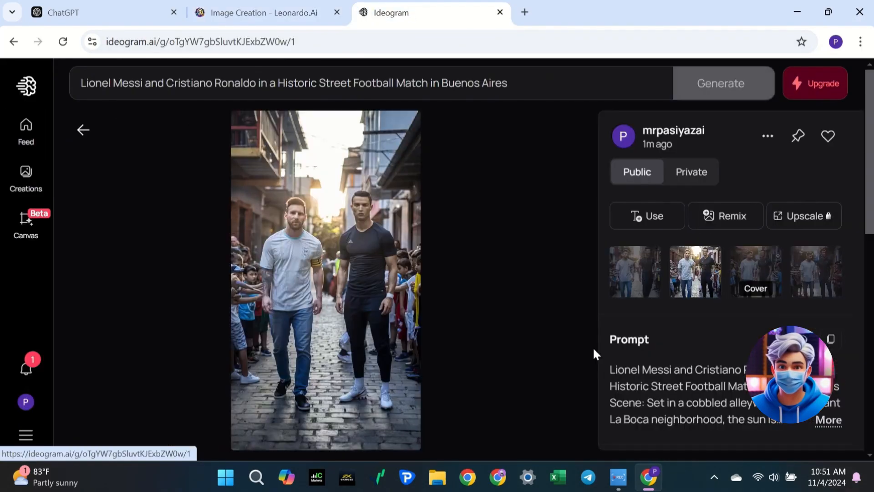
left_click(83, 130)
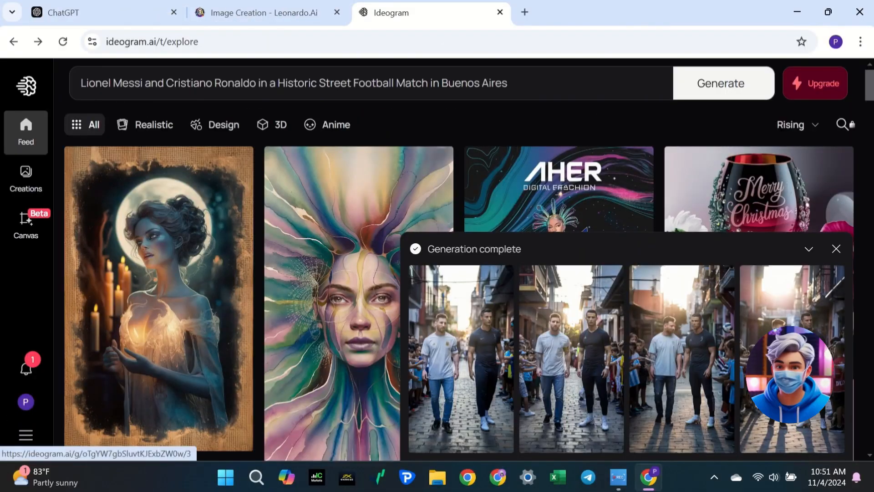
left_click(792, 373)
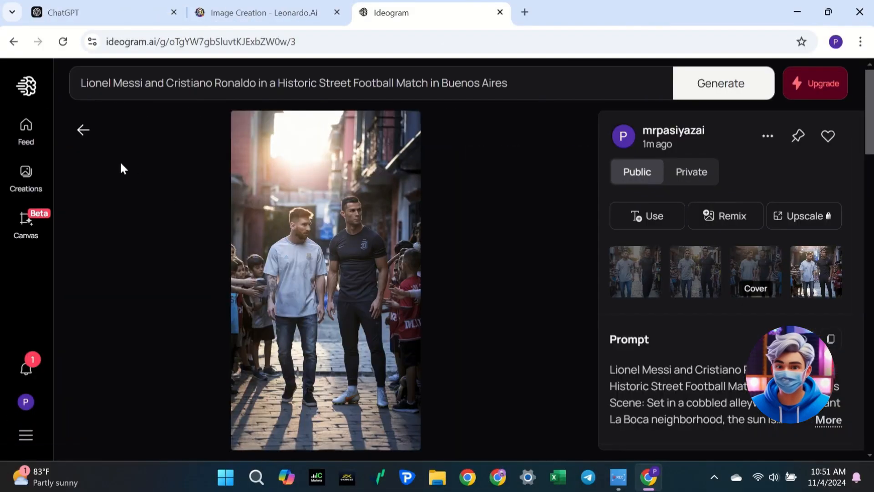
left_click(83, 133)
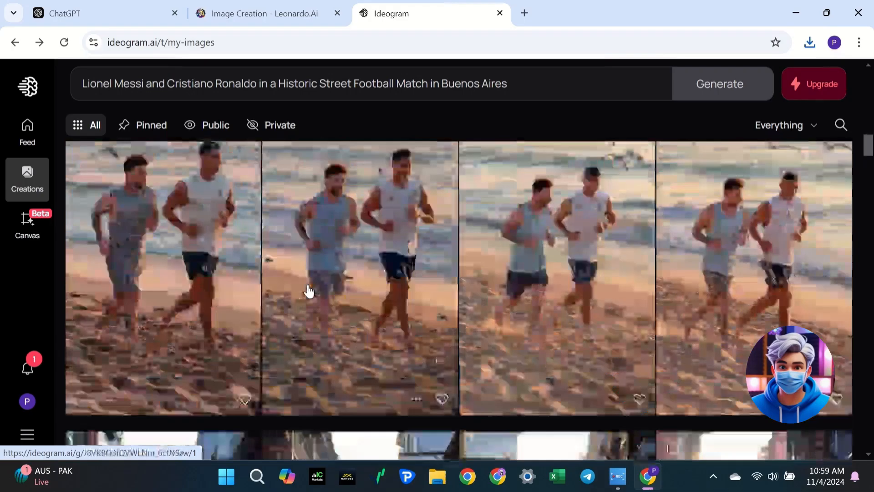
From the creations, download the third historic library image and the fourth safari image of Messi and Ronaldo.
scroll(311, 291, "down", 15)
scroll(311, 292, "up", 6)
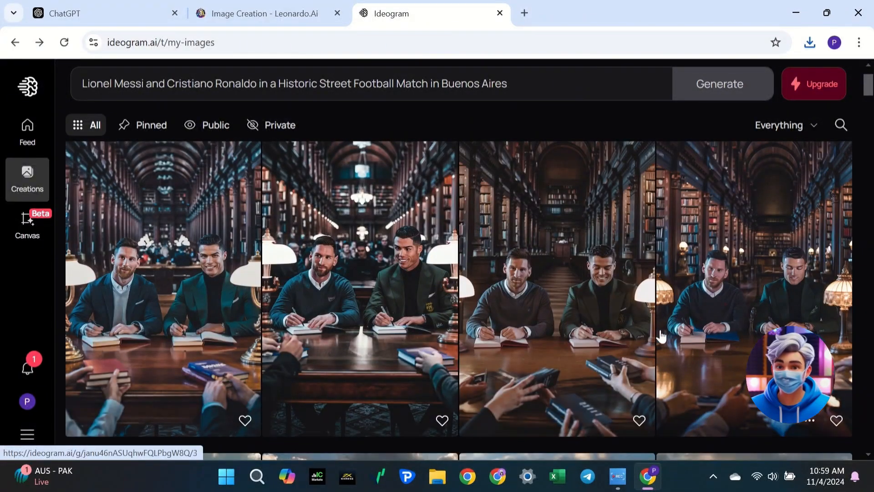
left_click(614, 420)
mouse_move(563, 405)
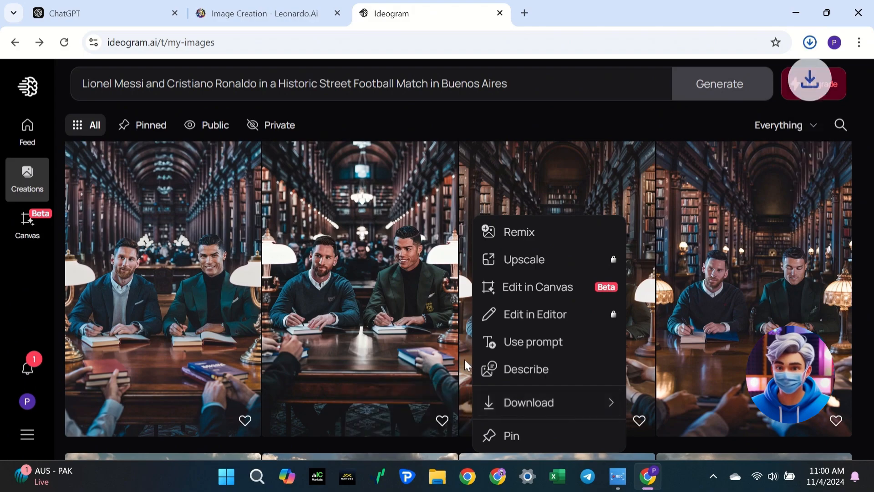
scroll(434, 268, "down", 8)
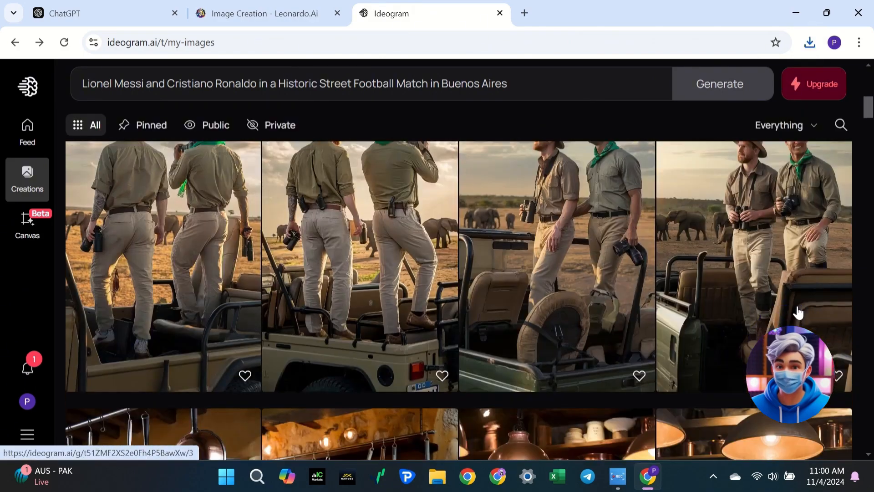
left_click(811, 375)
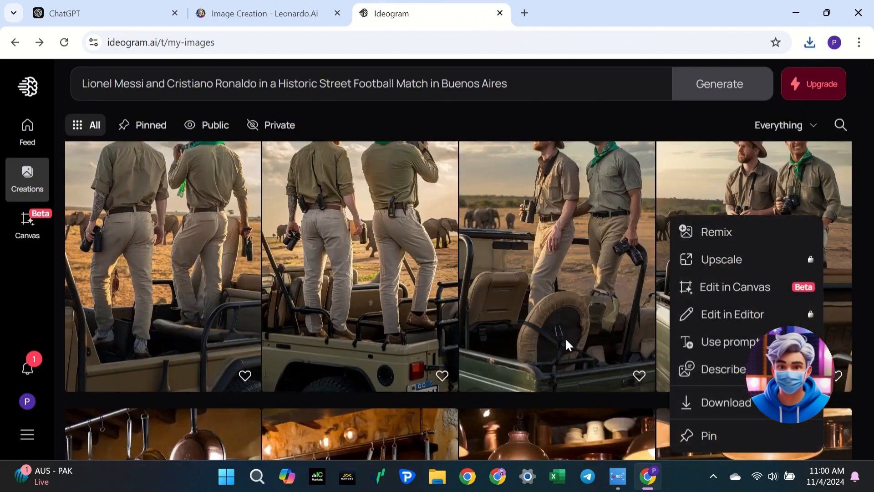
Preview the second charity cooking image of Messi and Ronaldo, and download the first image of that set.
scroll(386, 282, "down", 6)
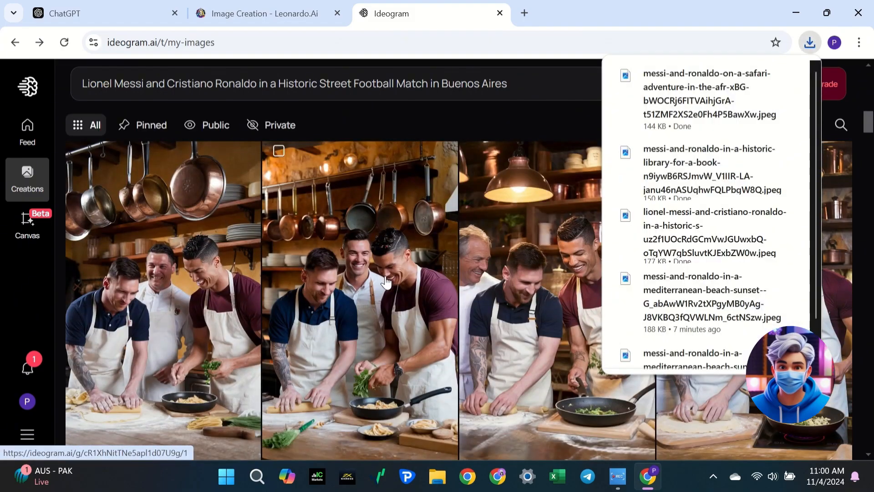
left_click(386, 282)
left_click(85, 131)
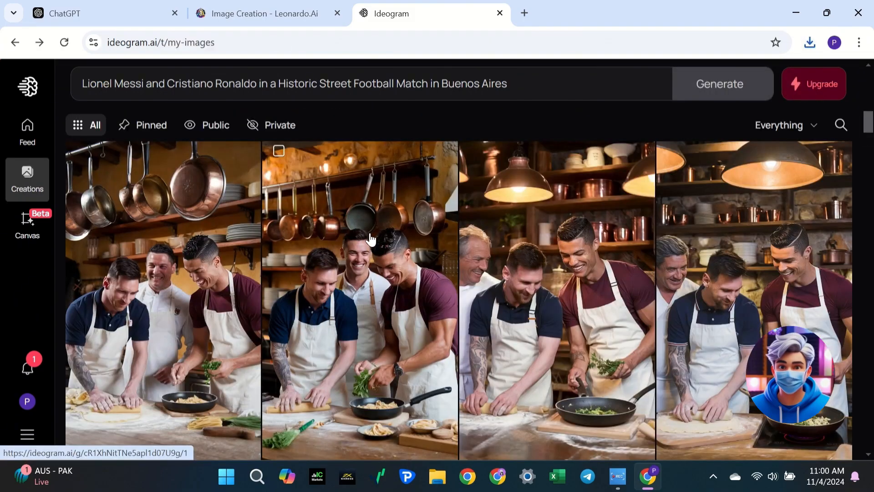
scroll(371, 237, "down", 1)
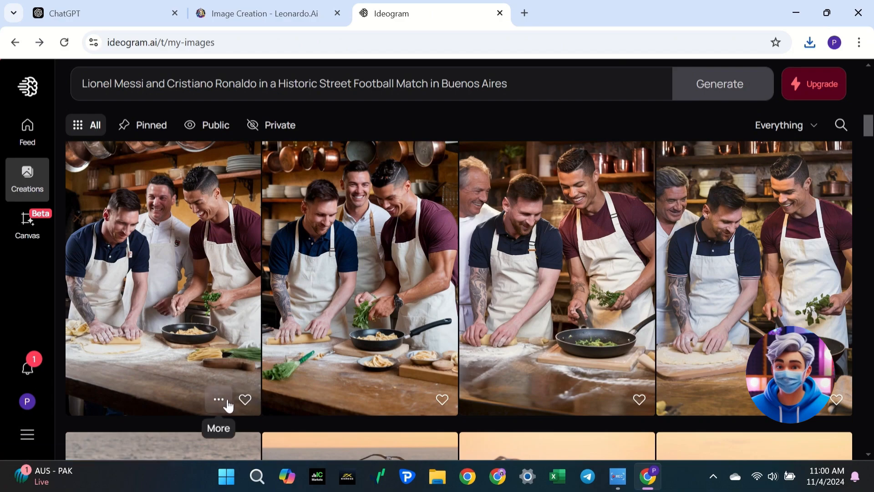
left_click(227, 403)
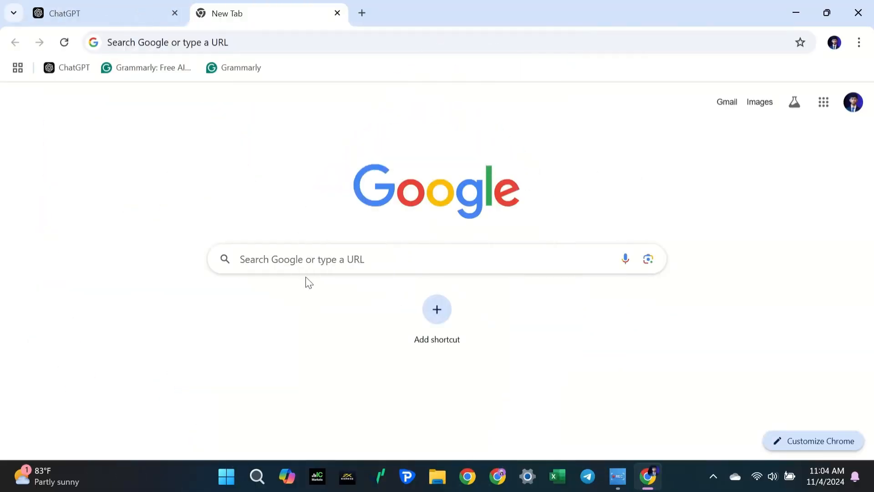
Search Google for "Pixverse AI", open the PixVerse website and enter its web application.
left_click(315, 264)
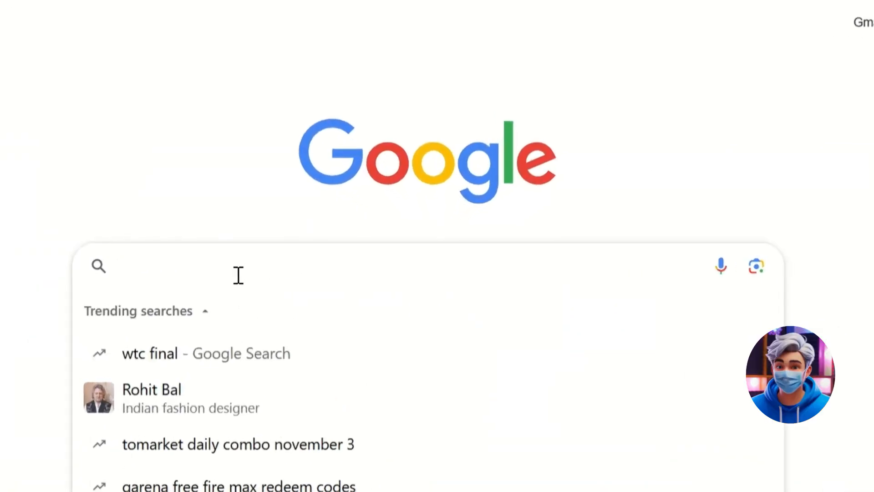
type("Pixverse AI")
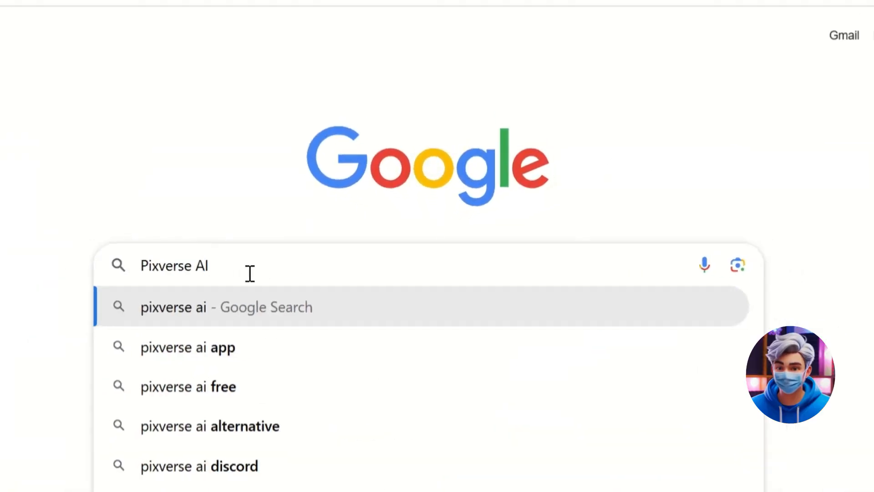
key("Return")
scroll(49, 244, "down", 2)
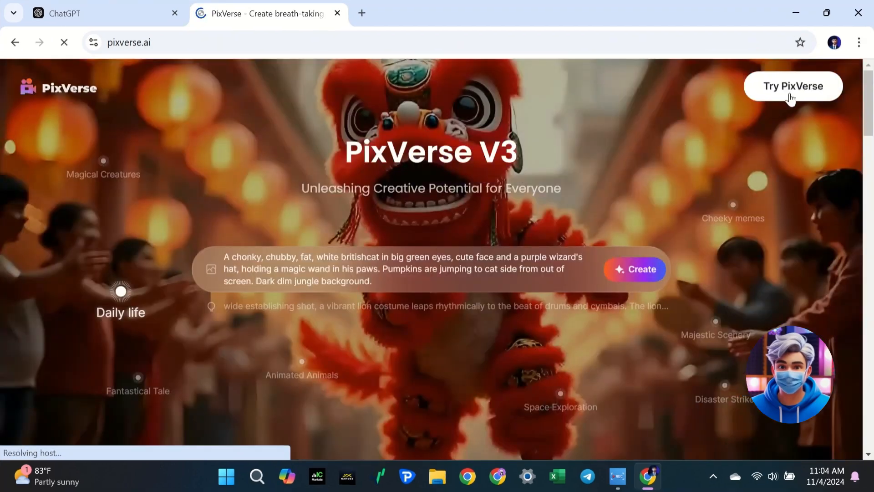
left_click(790, 97)
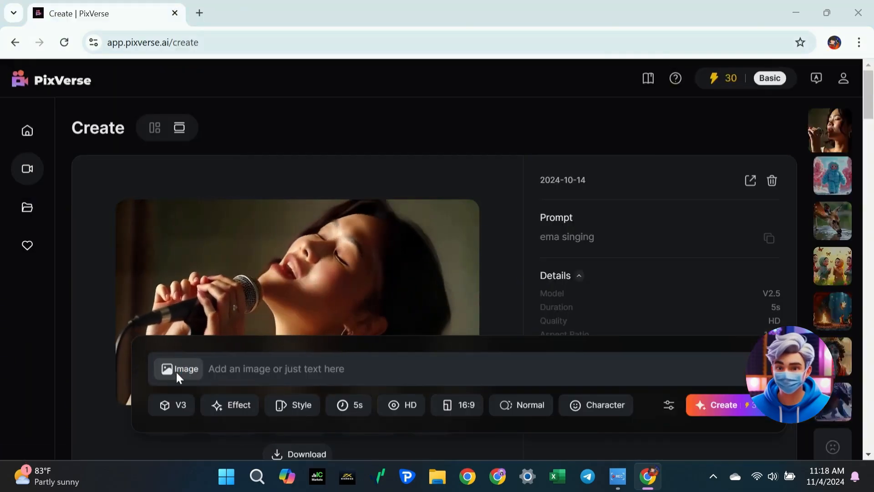
Upload the first Mediterranean beach sunset image and create a PixVerse V3 video with the prompt "They are Jogging on the beach".
left_click(176, 372)
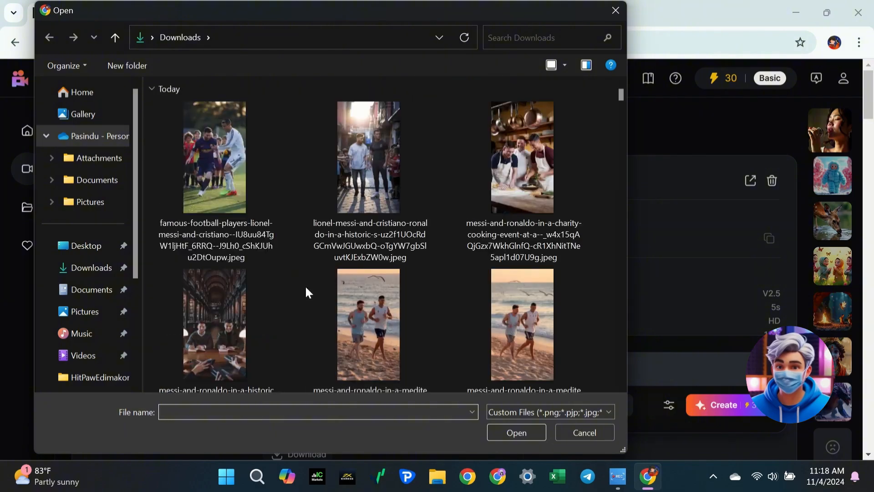
left_click(373, 320)
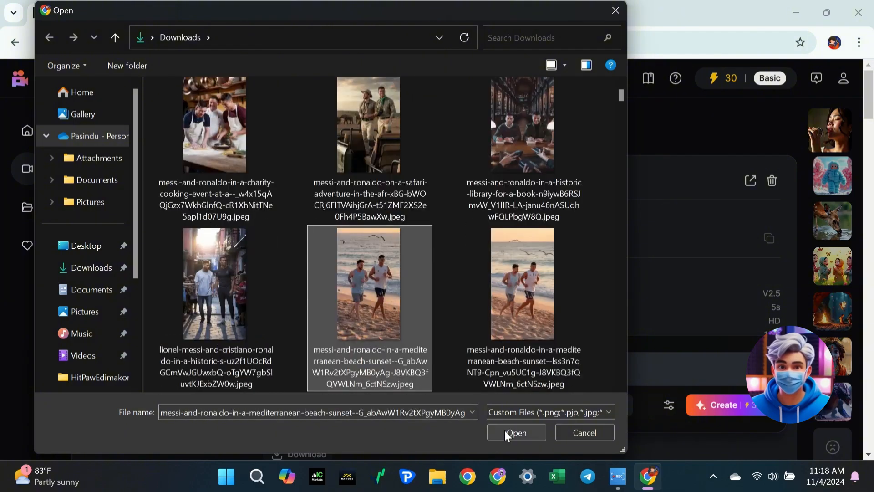
left_click(505, 430)
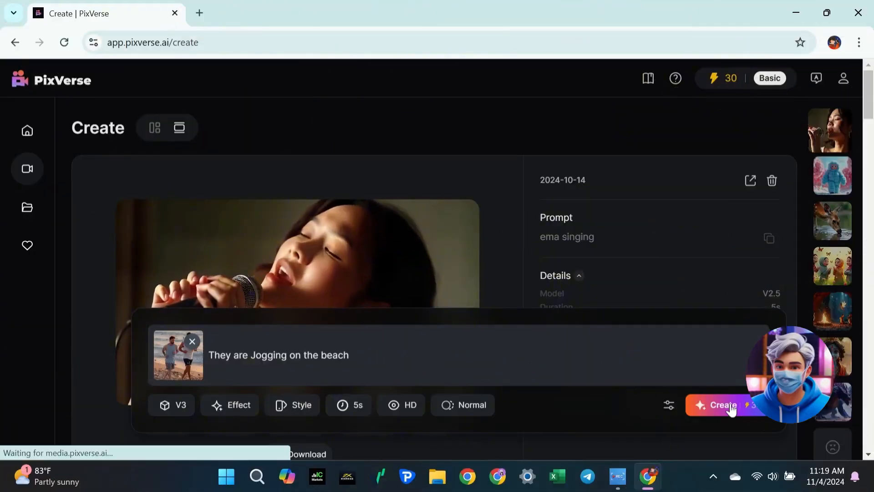
left_click(728, 406)
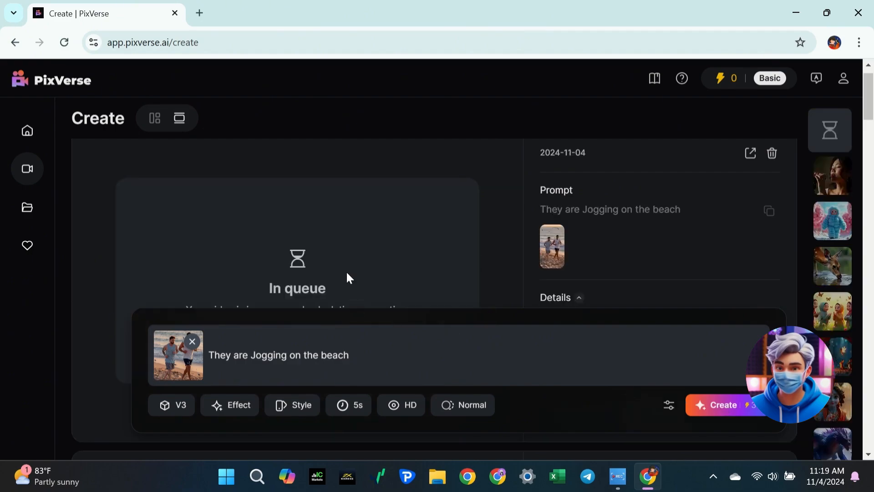
scroll(346, 273, "down", 2)
scroll(419, 241, "up", 2)
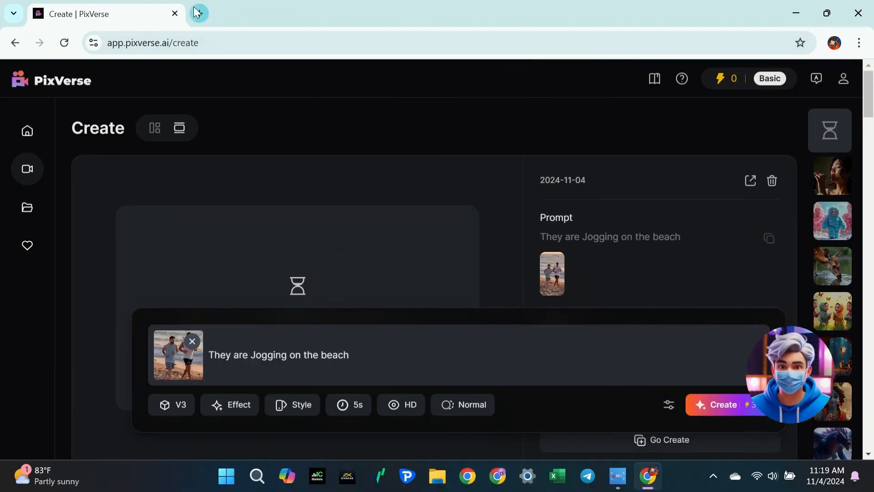
Search Google for "Vidu AI" in a new tab and open Vidu's image-to-video creation page.
left_click(199, 13)
left_click(293, 255)
type("Vid")
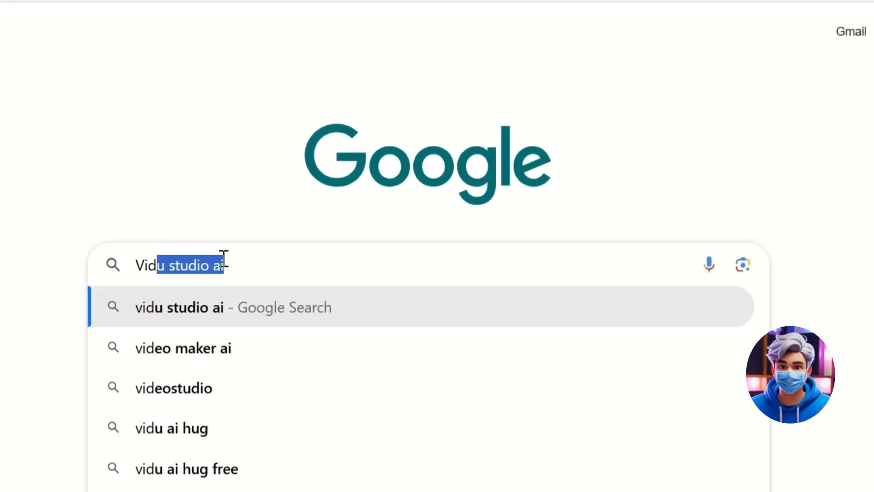
type("u AI")
key("Return")
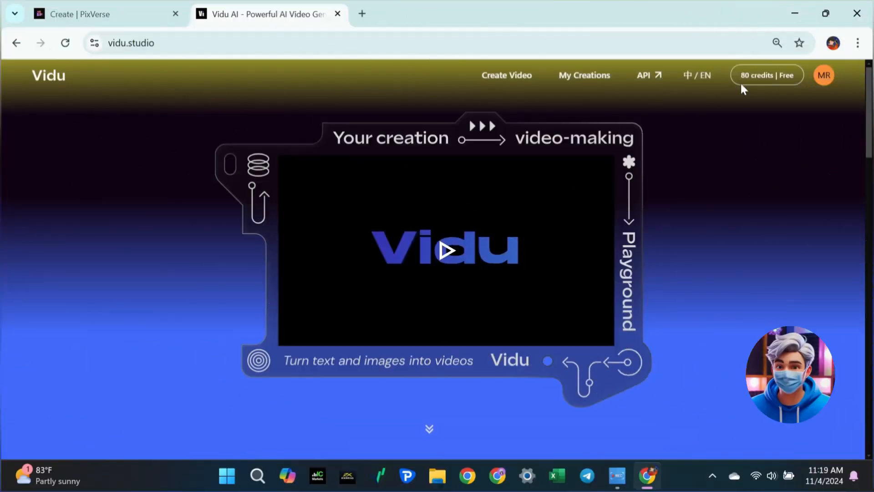
left_click(504, 79)
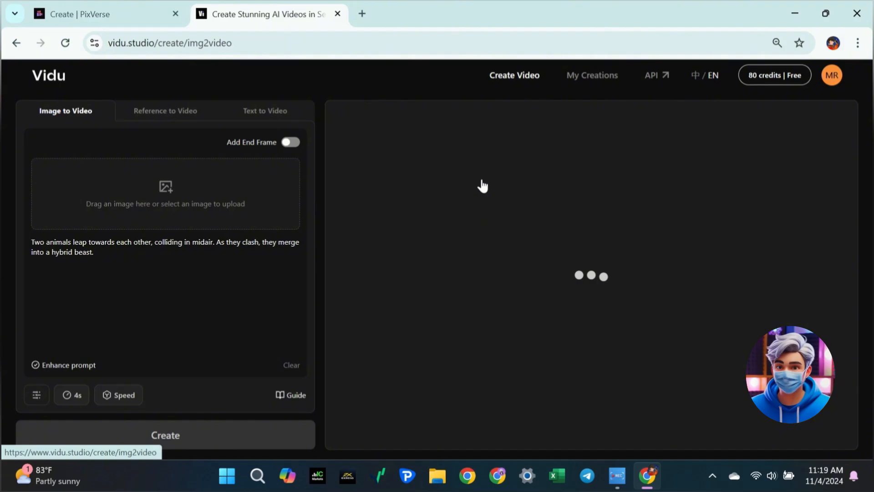
Upload the Messi and Ronaldo historic street image and create a 4s Vidu video with the prompt "They are talking".
scroll(364, 236, "up", 5)
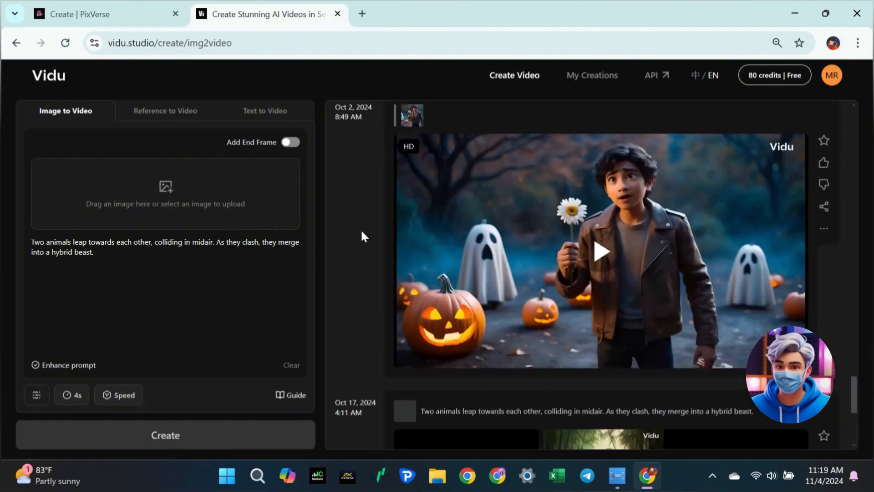
left_click(166, 203)
left_click(196, 307)
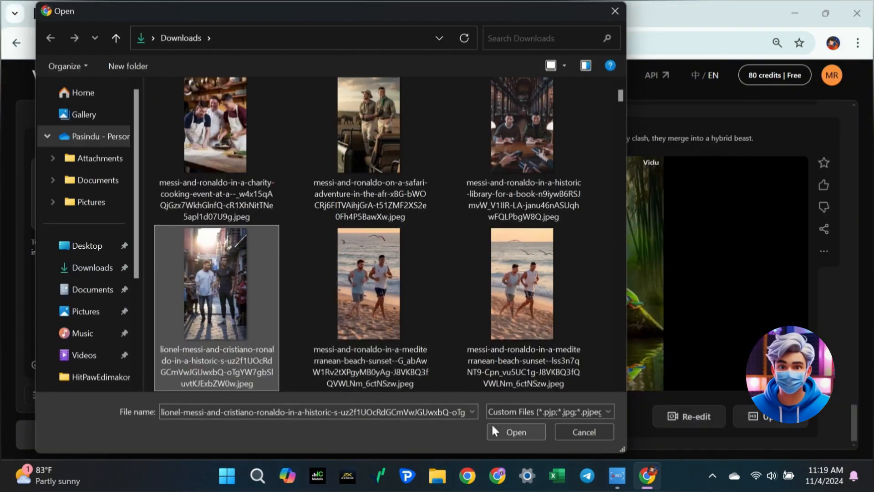
left_click(495, 430)
type("talking")
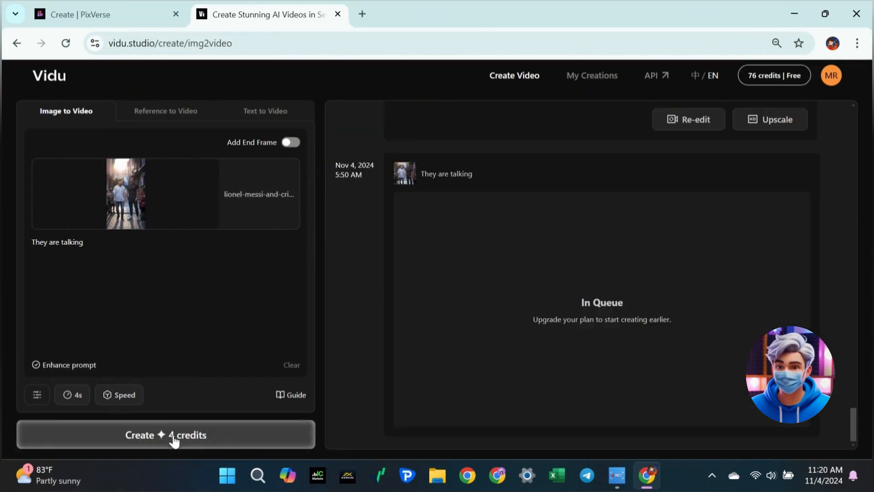
Search Google for "Haiper AI" in a new tab and open the Haiper website.
left_click(362, 14)
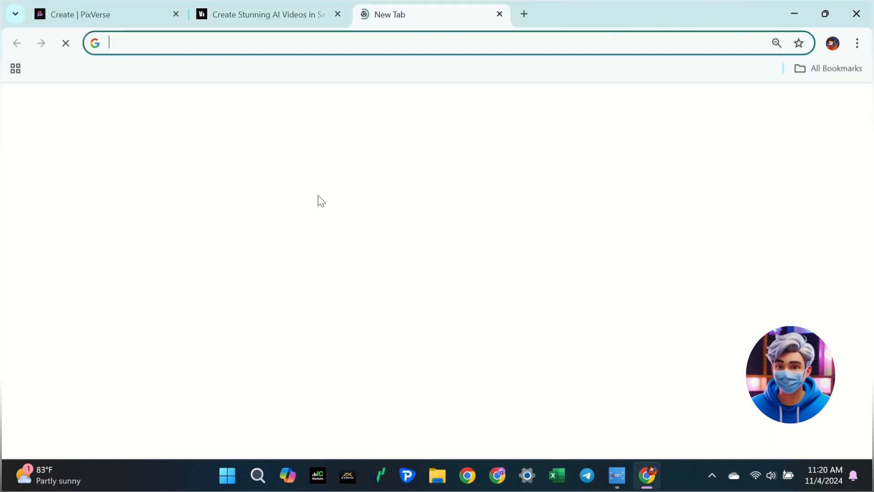
left_click(304, 259)
type("Haiper A")
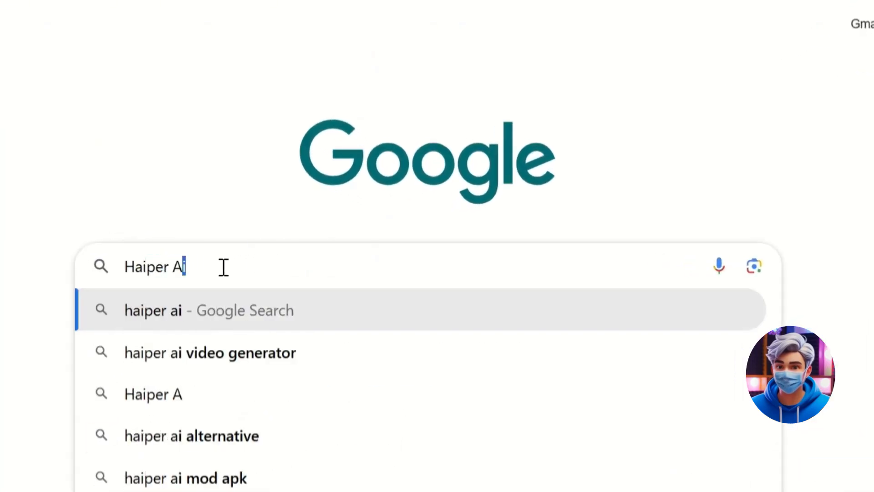
key("Return")
scroll(75, 289, "down", 5)
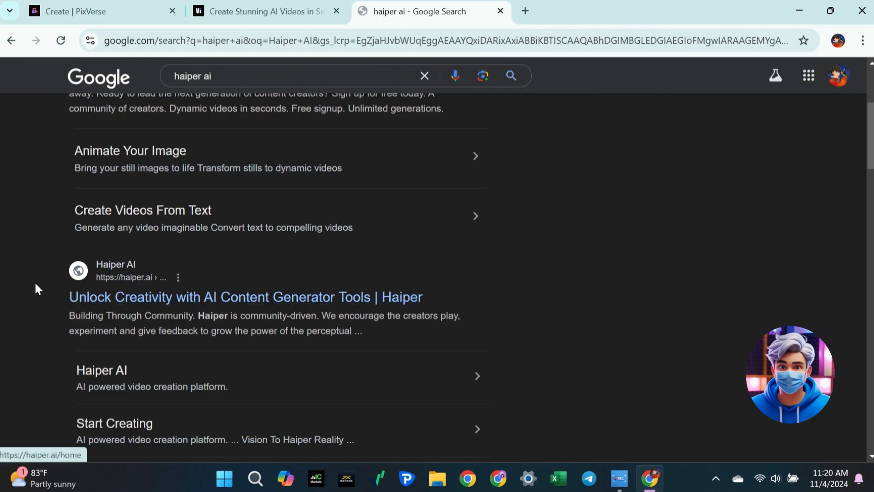
scroll(35, 284, "up", 5)
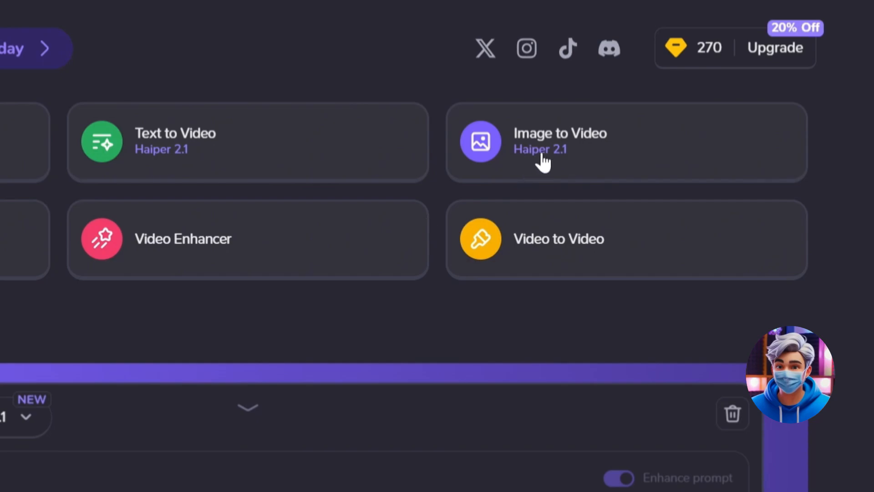
Upload an image to Haiper's Image to Video tool and create a 4s Haiper 2.1 video without a prompt.
left_click(543, 155)
left_click(312, 296)
left_click(91, 267)
double_click(521, 157)
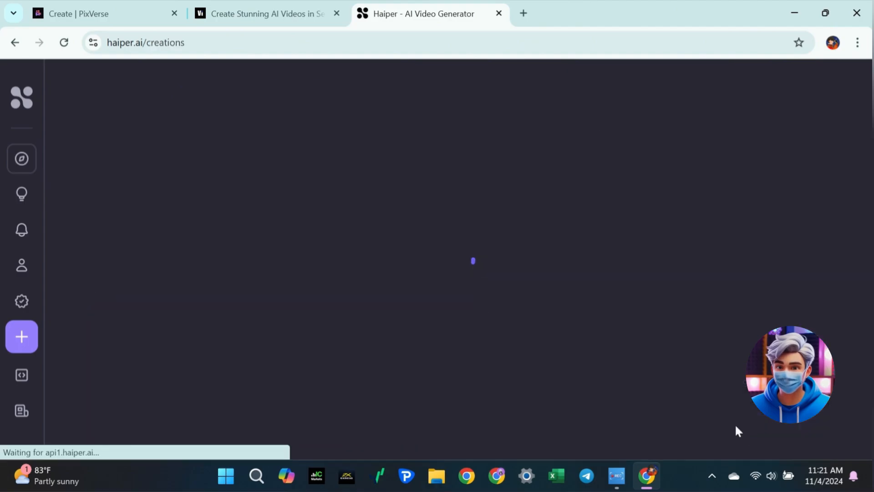
left_click(454, 187)
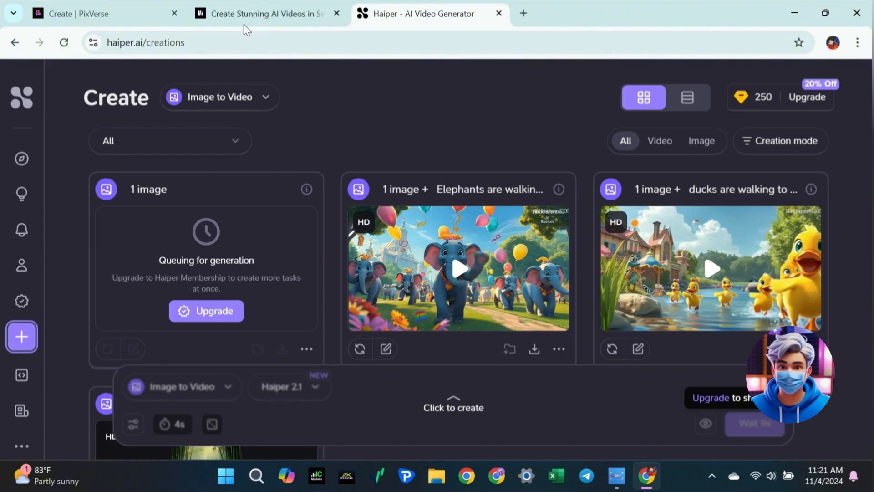
Play the finished "They are talking" video in Vidu, upscale it for 4 credits, and return to the PixVerse page.
left_click(249, 9)
left_click(590, 306)
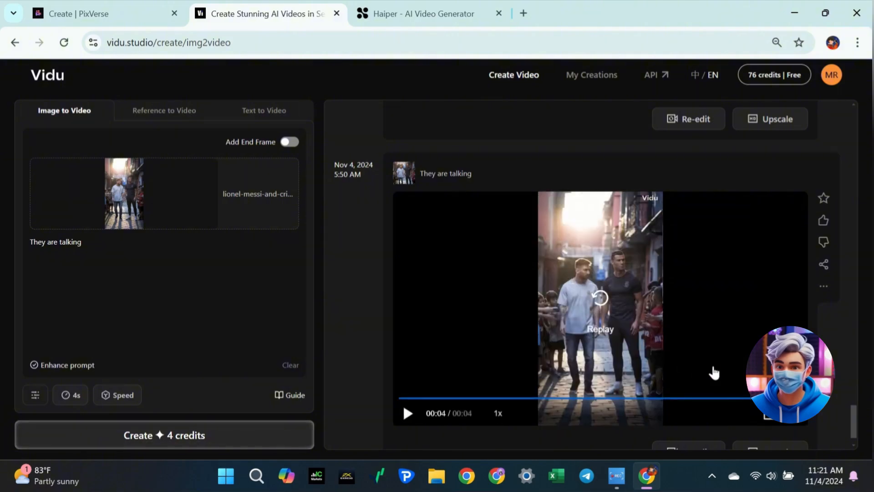
scroll(714, 372, "down", 1)
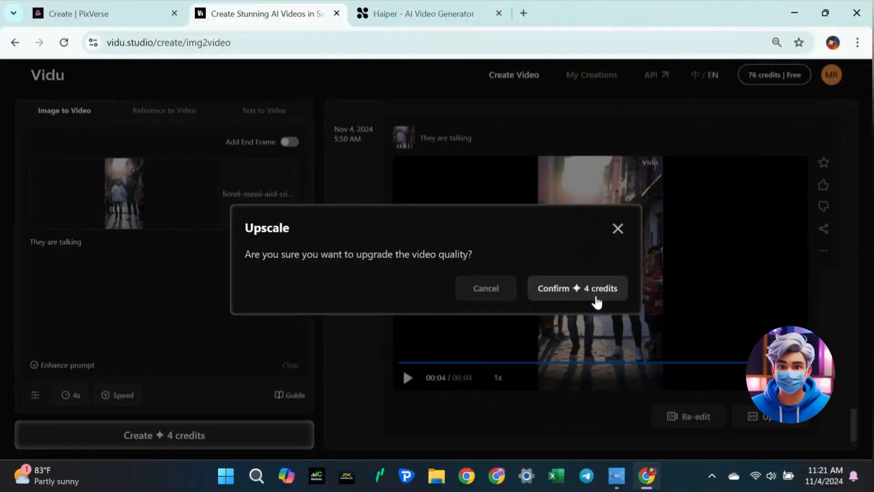
left_click(594, 298)
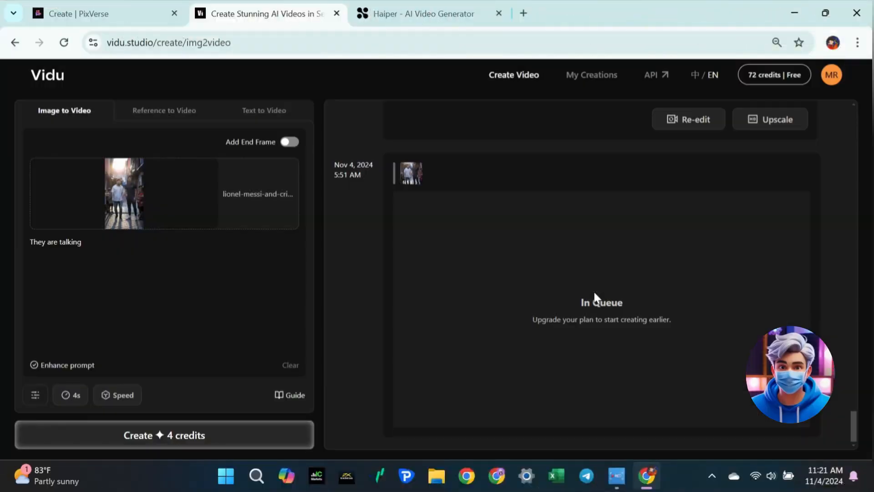
left_click(107, 14)
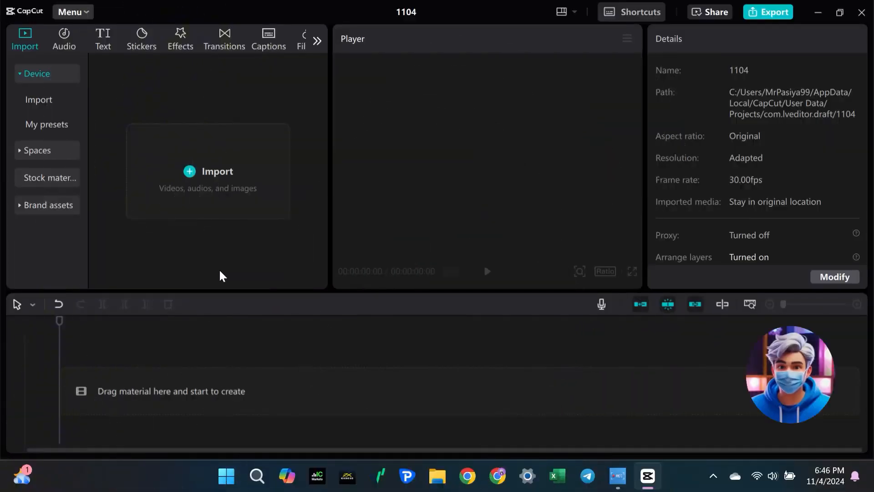
Switch to CapCut and import the generated Messi and Ronaldo video clips from the Downloads folder into the project.
left_click(181, 212)
scroll(254, 197, "up", 3)
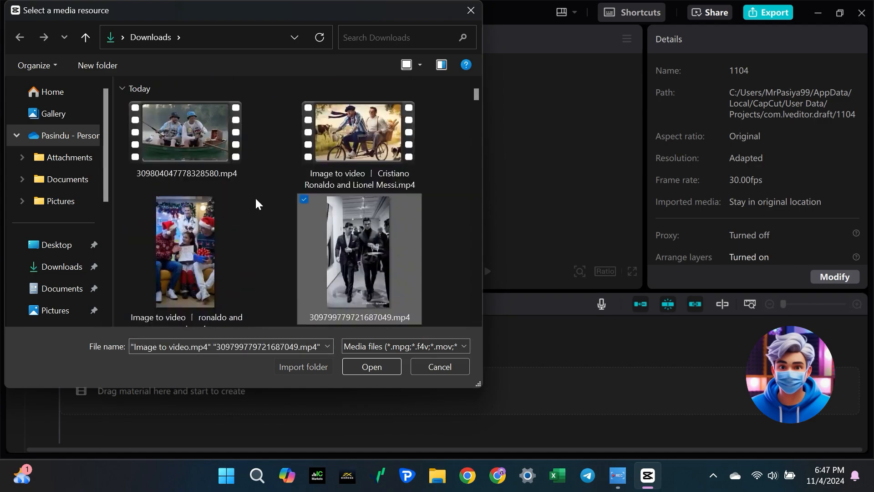
left_click(132, 199)
scroll(264, 212, "down", 10)
left_click(304, 188)
left_click(131, 189)
left_click(305, 189)
scroll(264, 207, "down", 6)
left_click(304, 187)
left_click(359, 366)
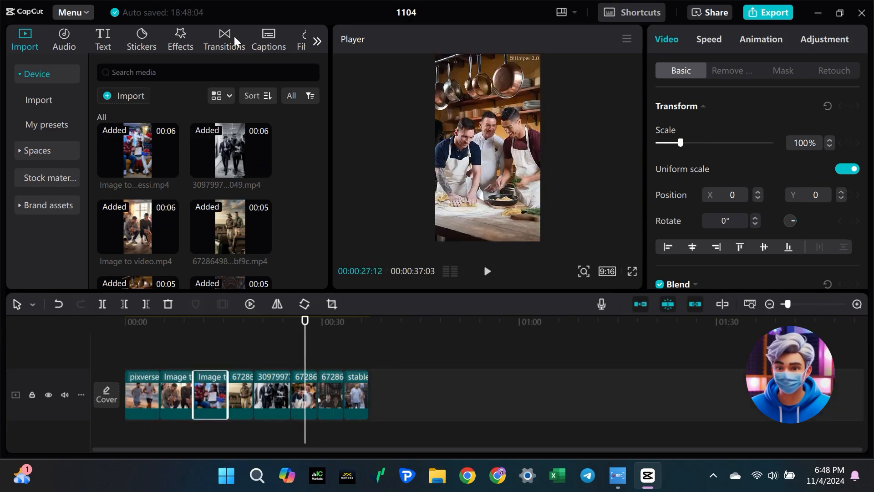
Download the Black Fade transition and apply it at every cut between the clips on the timeline.
left_click(236, 42)
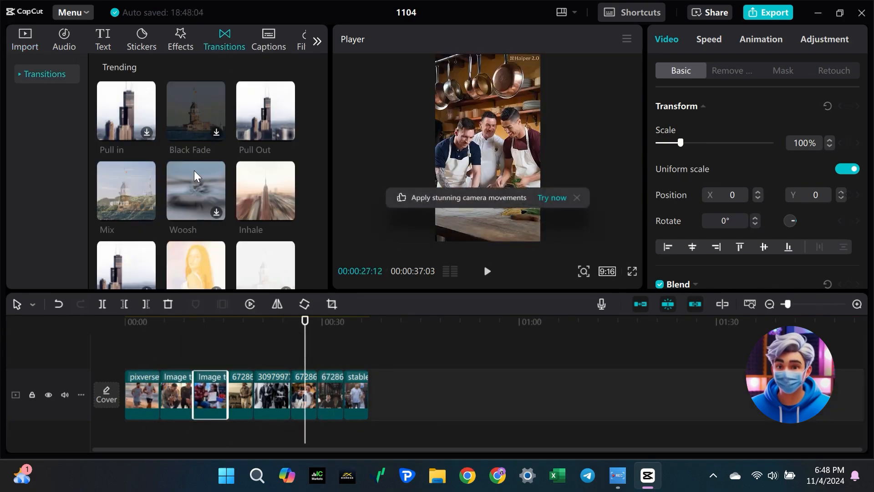
left_click(216, 132)
left_click_drag(210, 125, 162, 375)
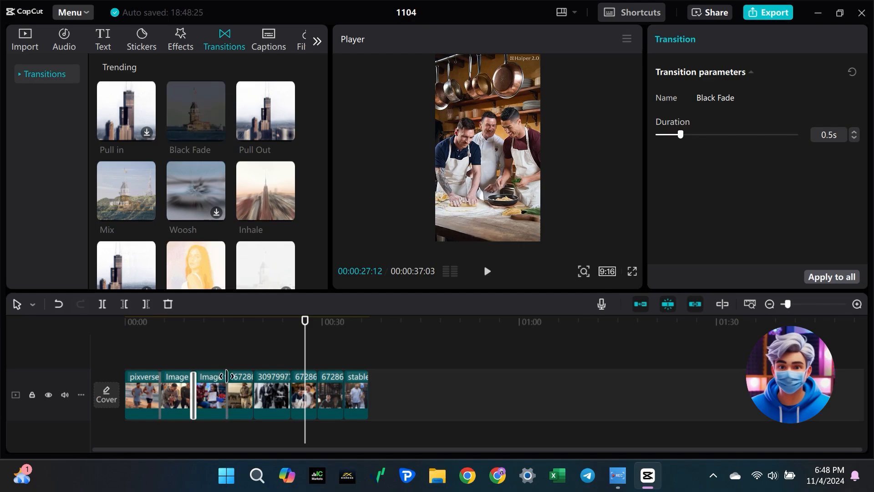
mouse_move(195, 116)
left_mouse_down()
mouse_move(230, 122)
mouse_move(343, 399)
left_mouse_up()
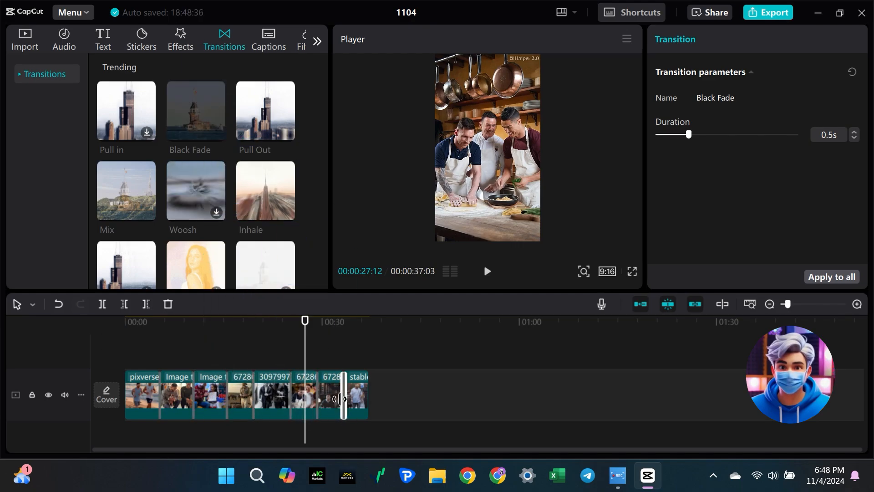
Search the audio library's music for "copyright free".
left_click(68, 45)
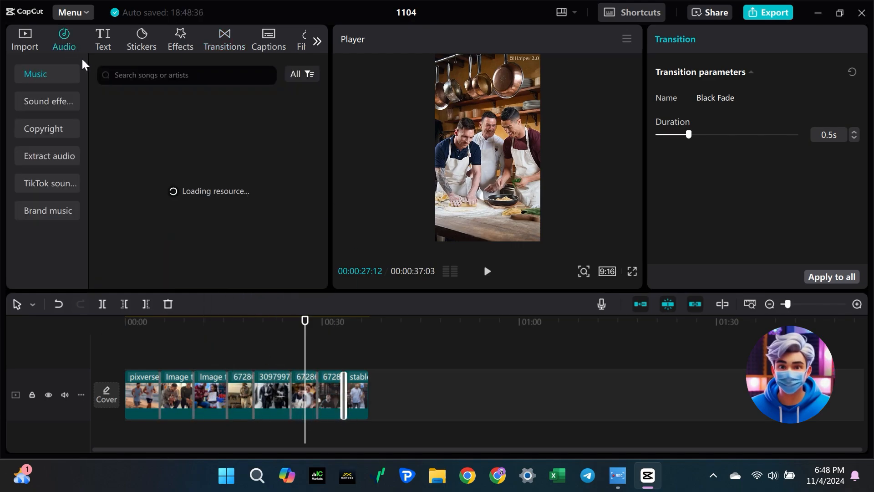
left_click(54, 129)
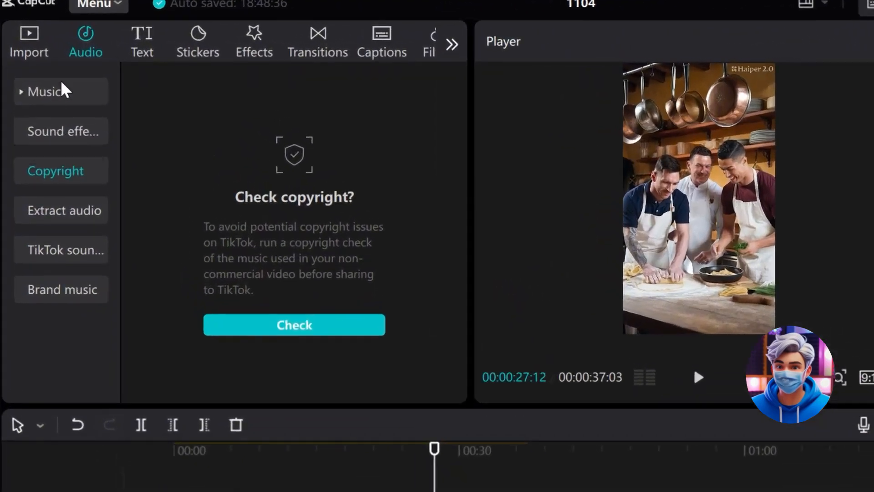
left_click(37, 73)
left_click(158, 73)
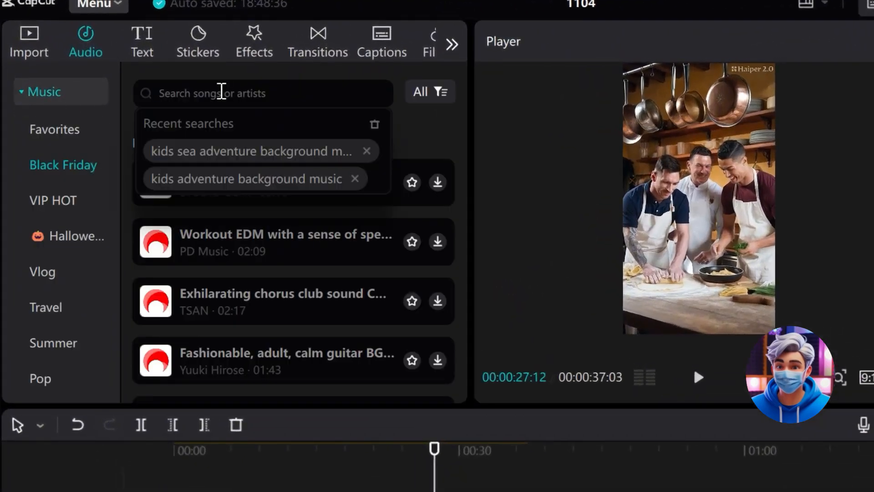
type("copyright free")
key("Return")
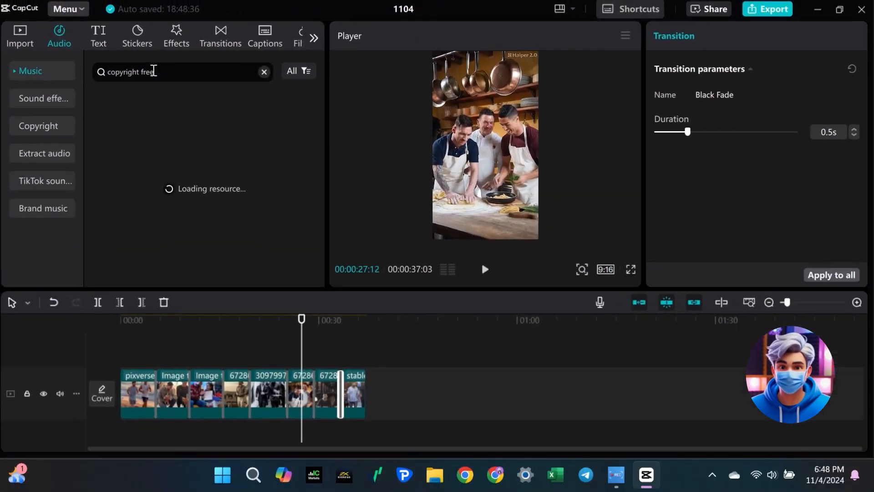
Add the "World Peace-Free Epic Trap&Hard Trap Type Beat" track from the video's start and trim it to the last clip's end.
left_click_drag(151, 162, 125, 409)
left_click_drag(301, 322, 124, 348)
left_click(146, 303)
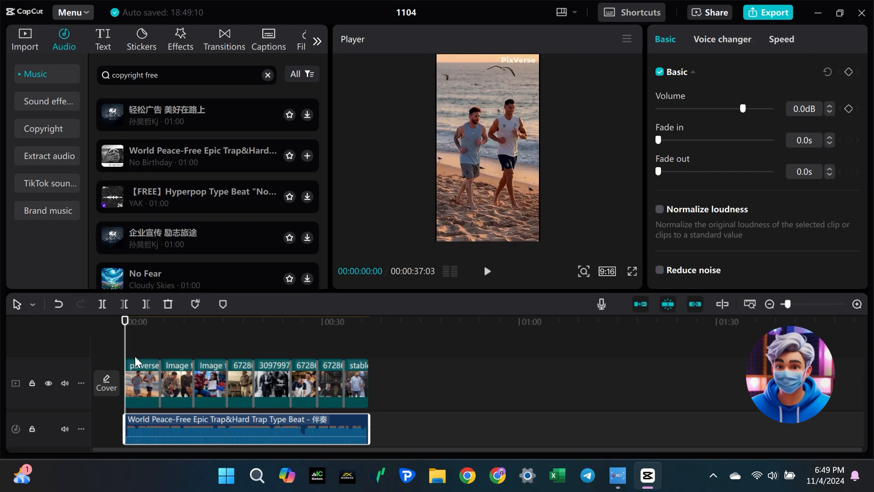
Preview the edited video from the start and begin exporting it.
left_click(488, 273)
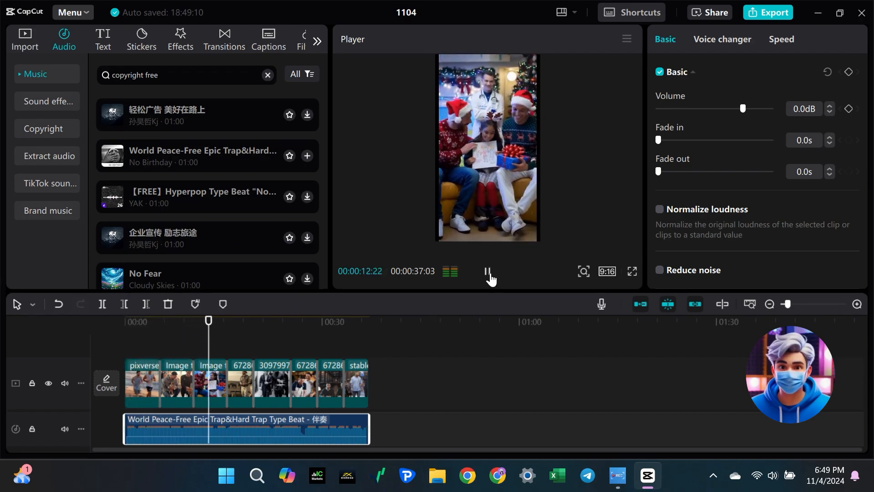
left_click(764, 14)
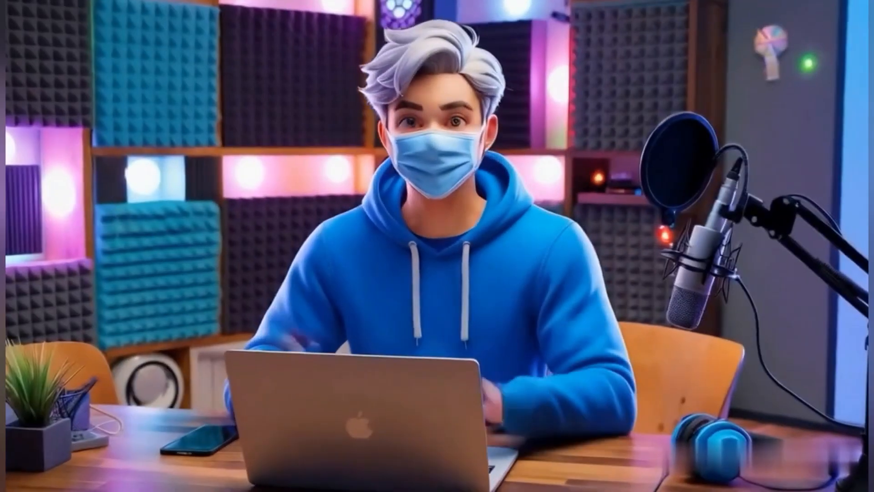